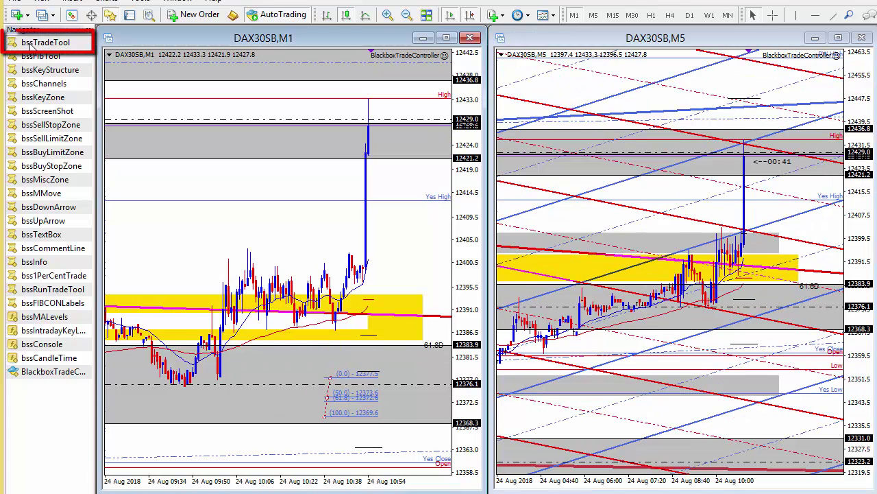
Add bssTradeTool sell-planning levels (Stop, Entry, 1R–5R) to the DAX M5 and M1 charts
drag(30, 45, 737, 98)
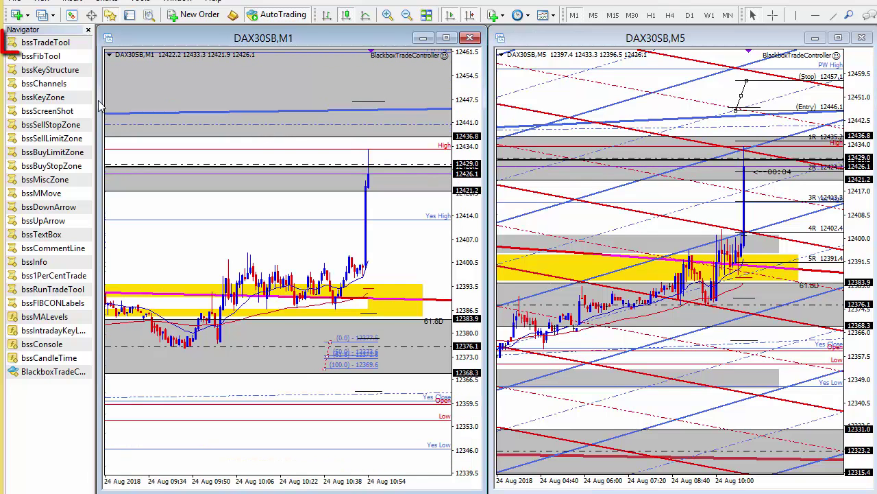
drag(39, 46, 373, 88)
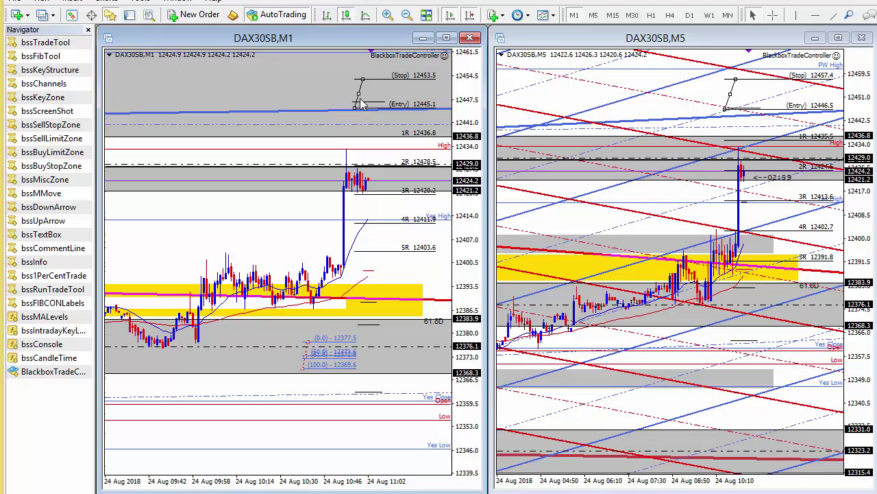
Nudge the M1 stop to 12454.1 and fit a 12417.5–12403.4 Fibonacci retracement over the latest rally
drag(361, 102, 339, 96)
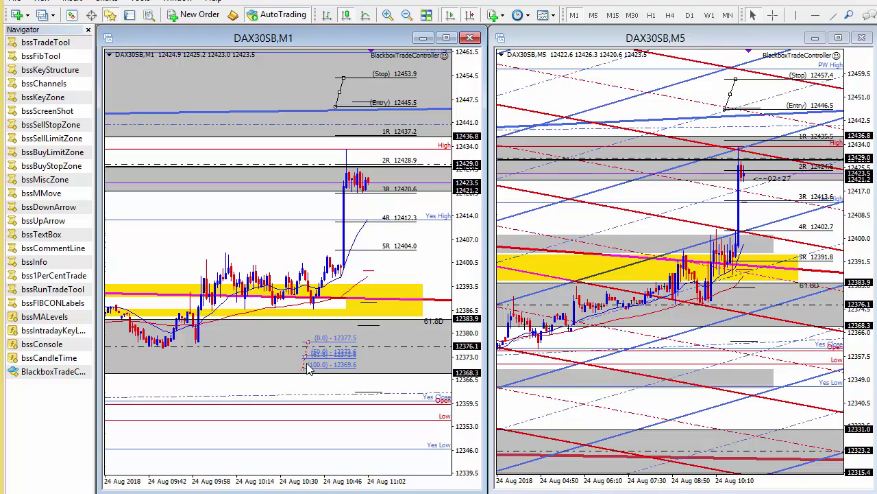
drag(307, 343, 311, 265)
drag(340, 96, 231, 98)
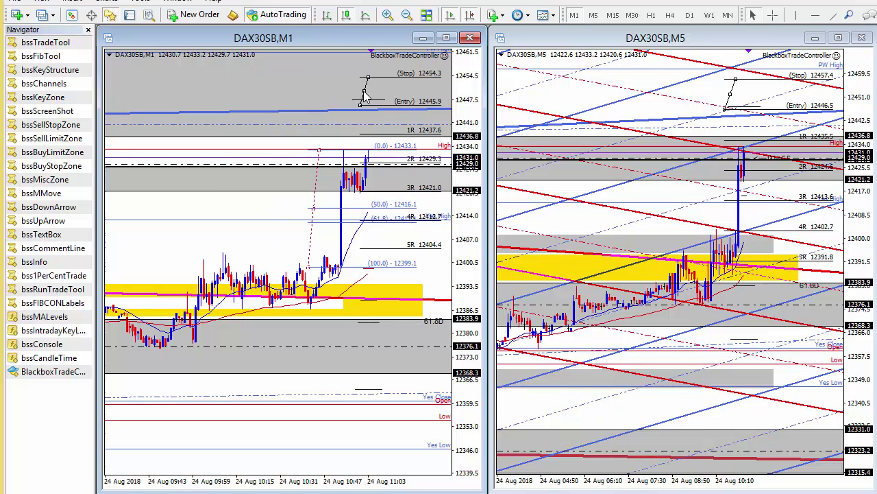
drag(317, 240, 195, 226)
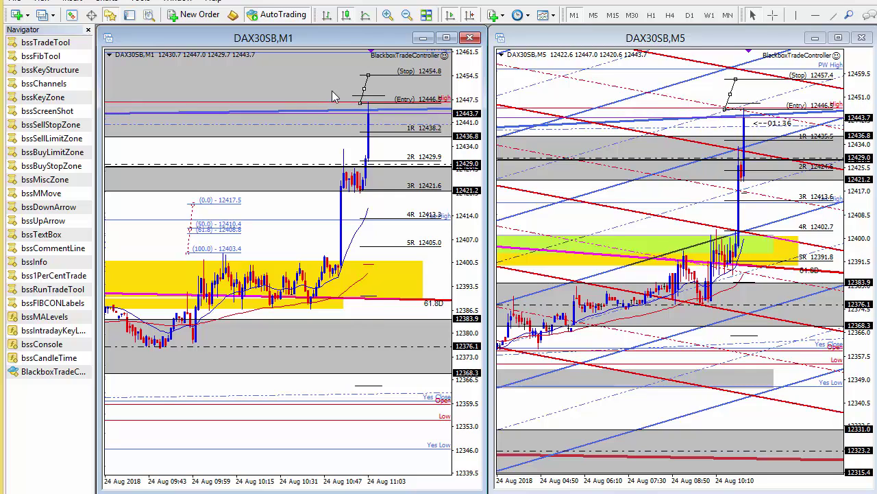
Execute the 0.70-lot sell, move the M1 planning levels below price, and delete the M5 levels
click(366, 96)
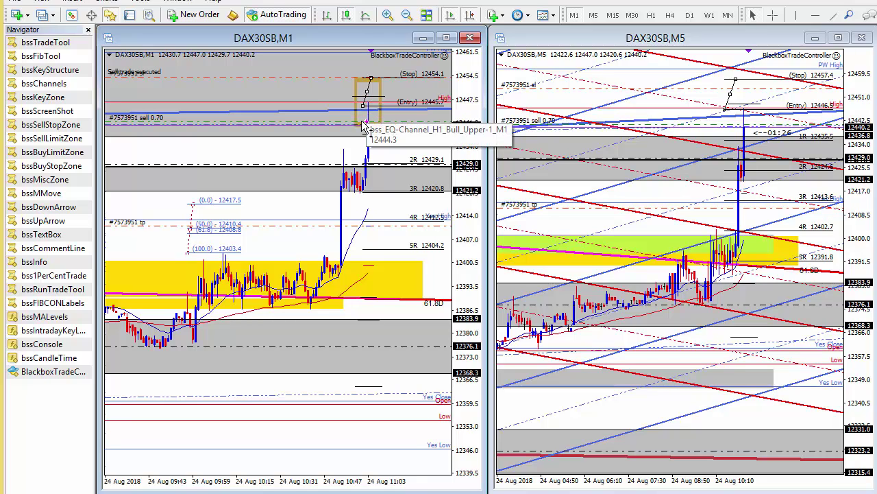
drag(368, 101, 266, 358)
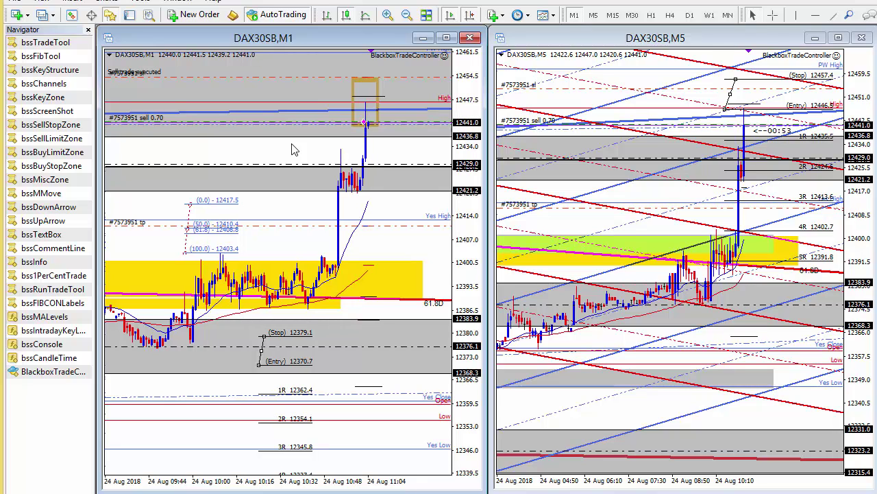
right_click(732, 98)
click(749, 145)
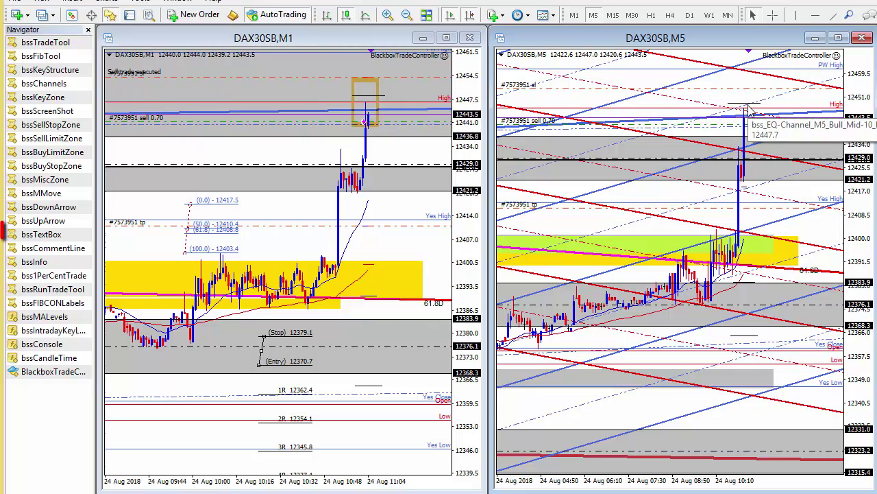
Add a larger-font 'RESCON' text label to the M1 chart next to the price spike
drag(48, 237, 165, 96)
right_click(178, 91)
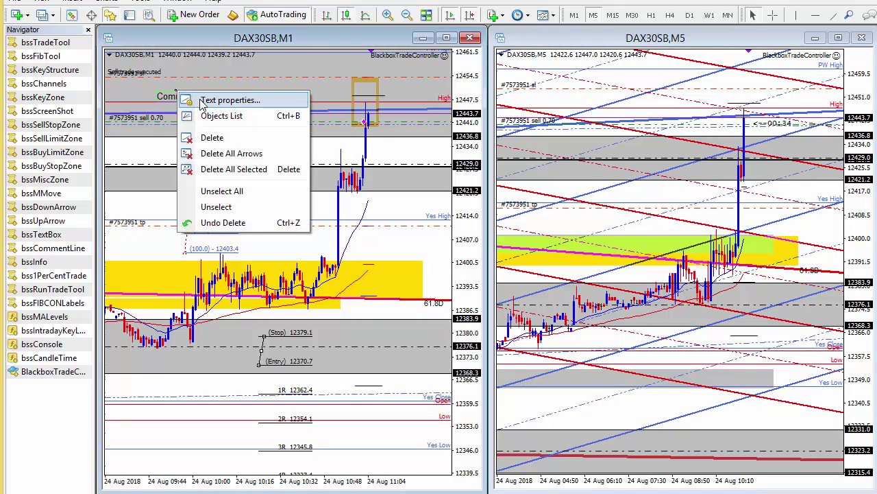
click(205, 100)
text(RESCON)
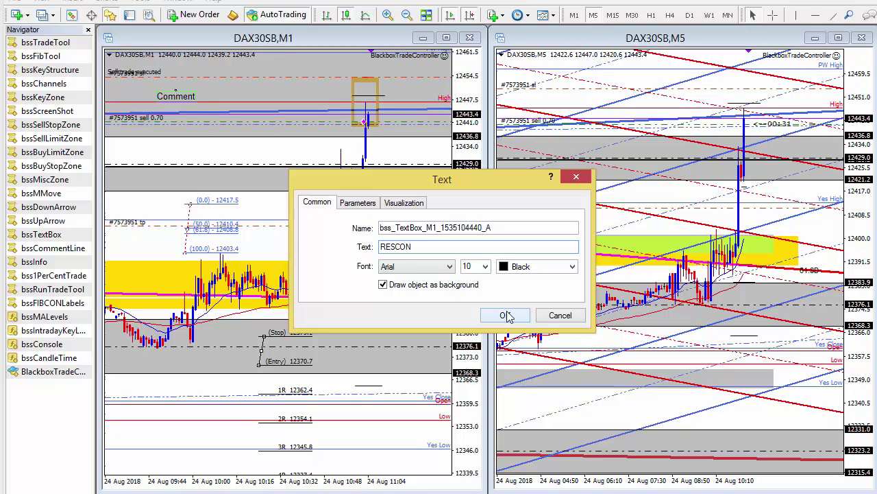
click(485, 265)
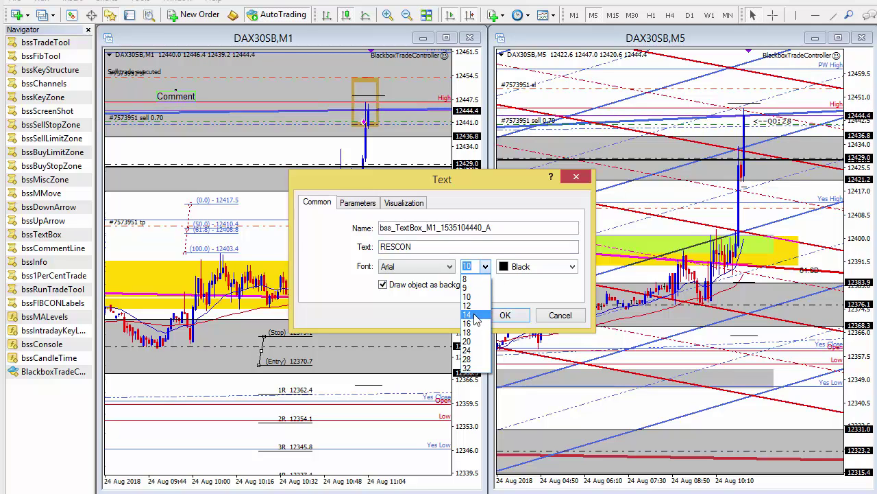
click(473, 325)
click(505, 316)
drag(168, 101, 305, 91)
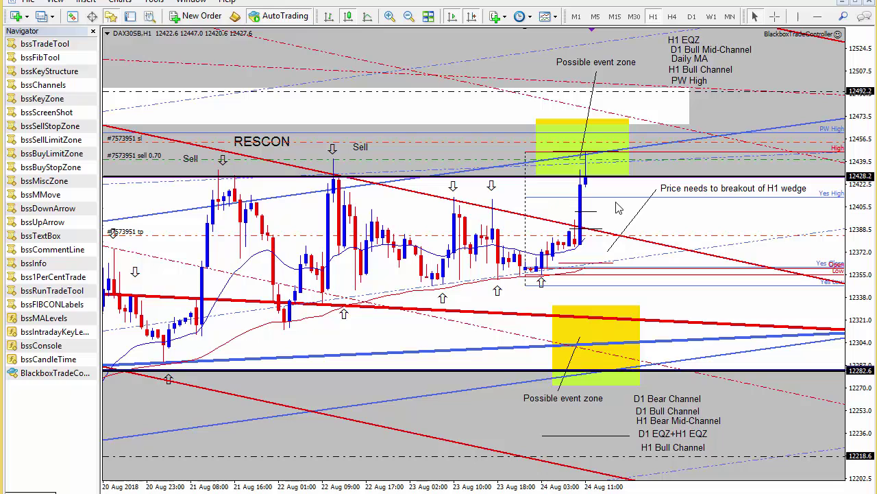
Switch the DAX chart to M15 and rescale its price axis vertically
key(ctrl+F6)
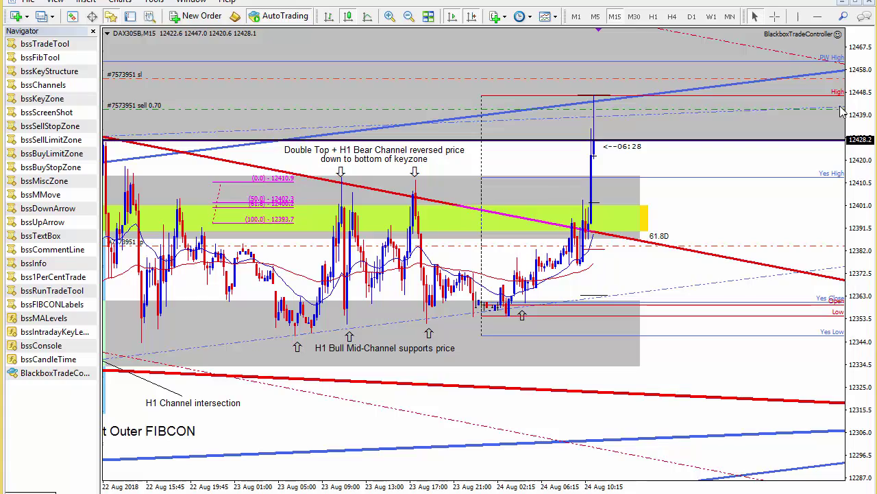
drag(855, 115, 845, 190)
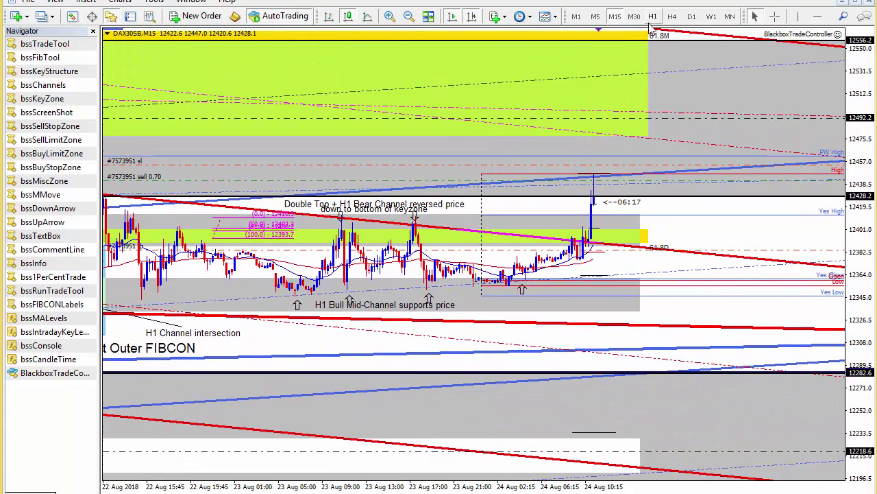
drag(867, 198, 861, 107)
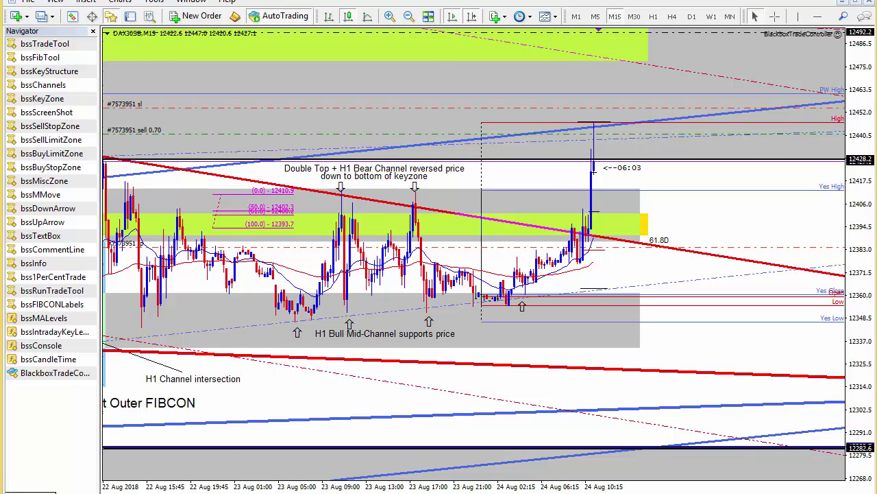
Switch the chart to H1, then Daily, and move the Fibonacci retracement aside
key(Return)
key(H)
key(1)
key(Return)
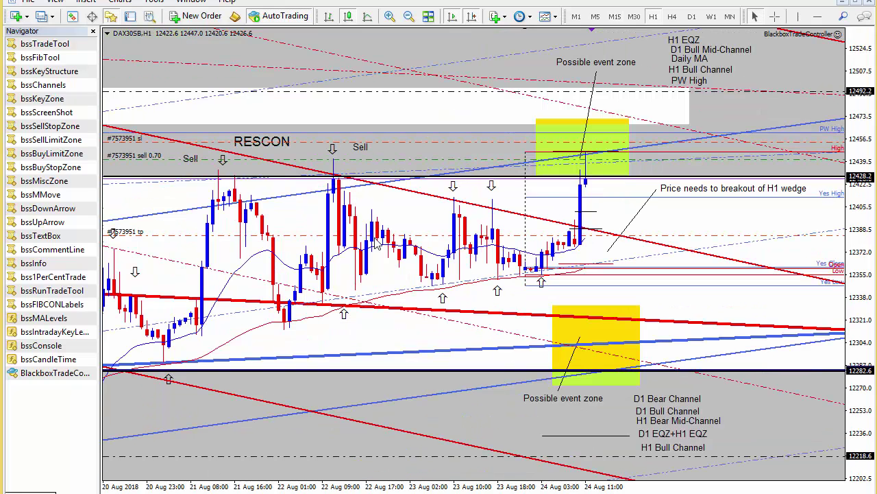
click(691, 16)
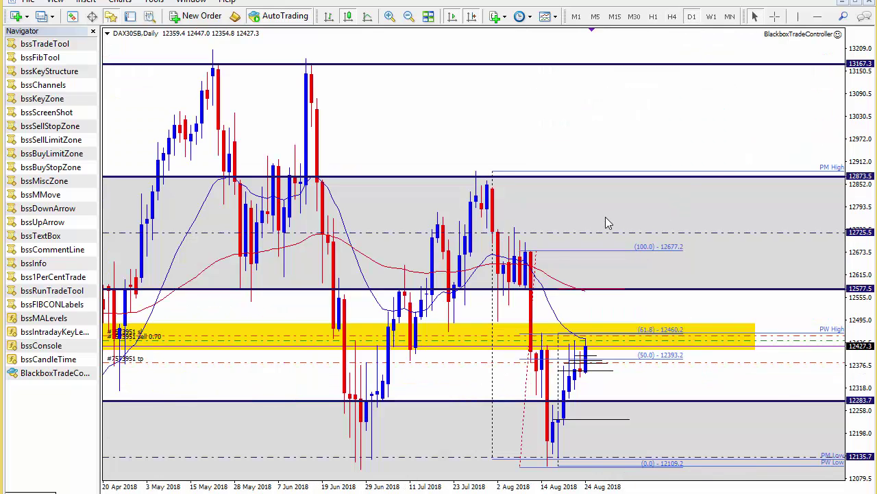
drag(538, 264, 654, 107)
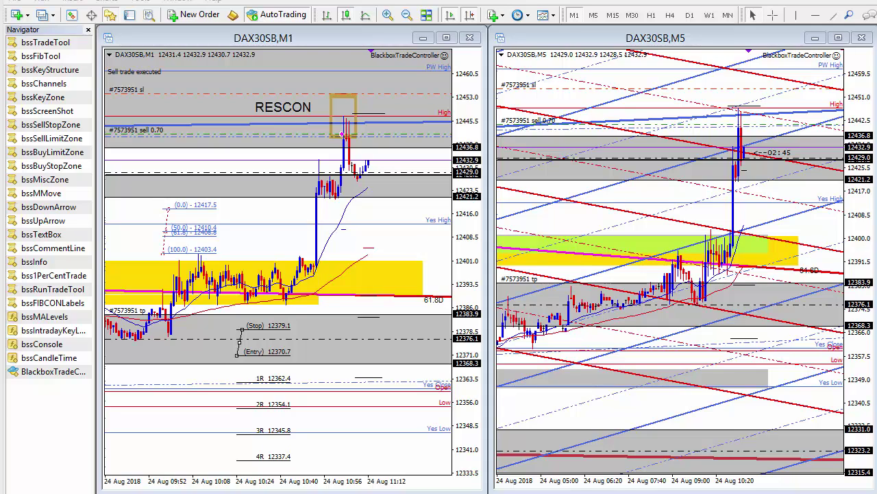
click(396, 236)
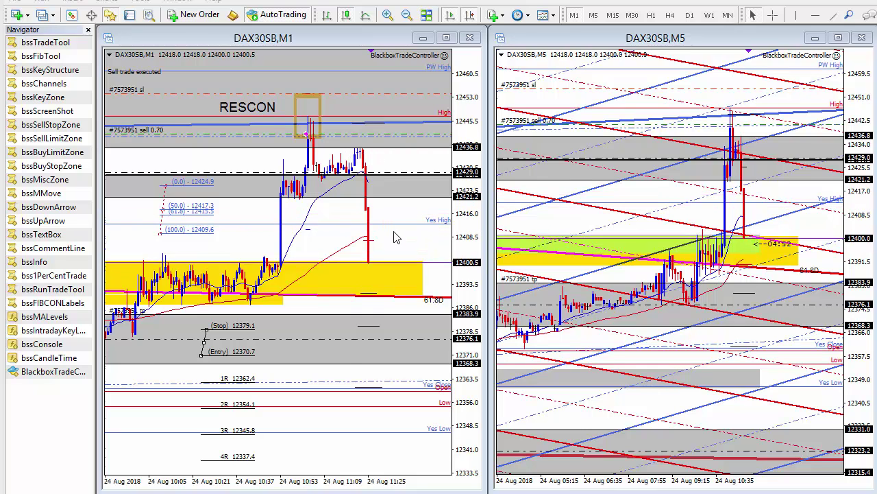
Drag the #7573951 stop-loss down on M1 so the sell closes at +4.06R
click(334, 93)
drag(334, 94, 329, 147)
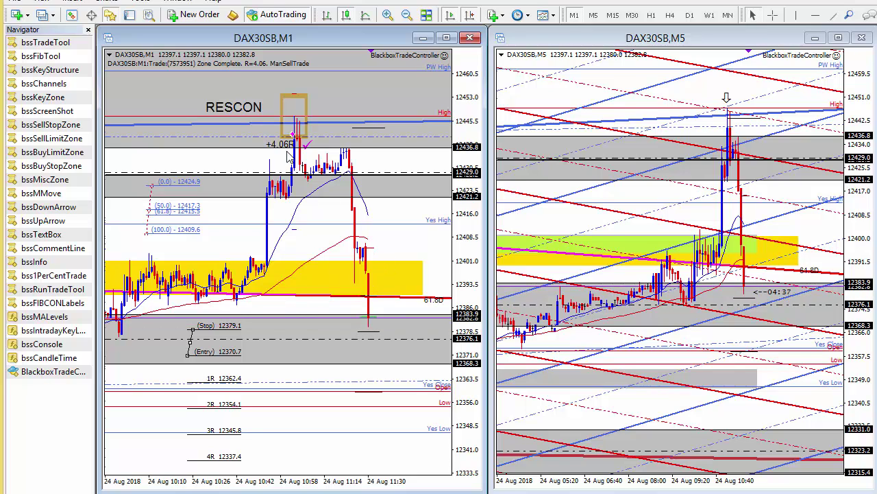
Place the +4.06R label beside the RESCON box and switch the DAX chart to M15
drag(287, 145, 331, 102)
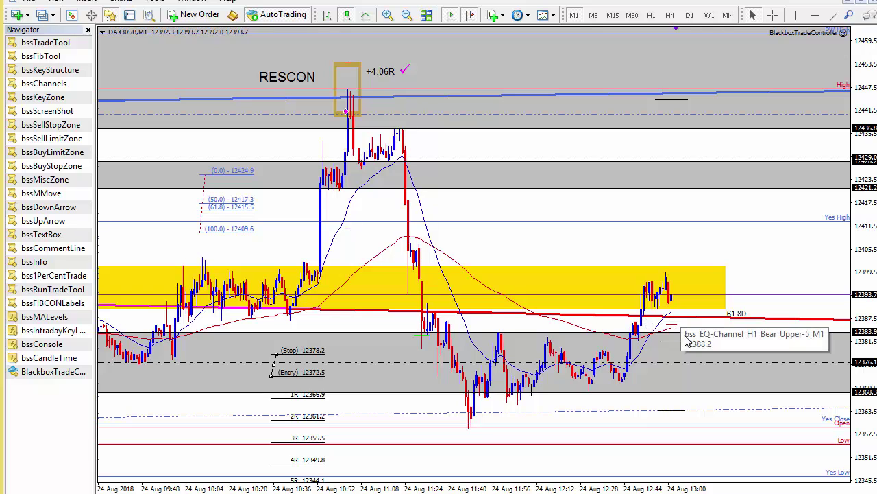
key(ctrl+Tab)
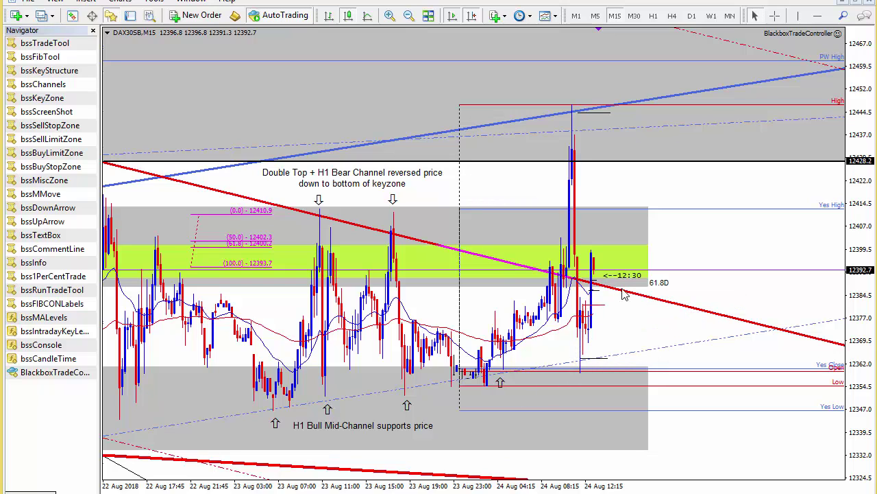
Switch the DAX chart from M15 to the H1 timeframe
key(ctrl+Tab)
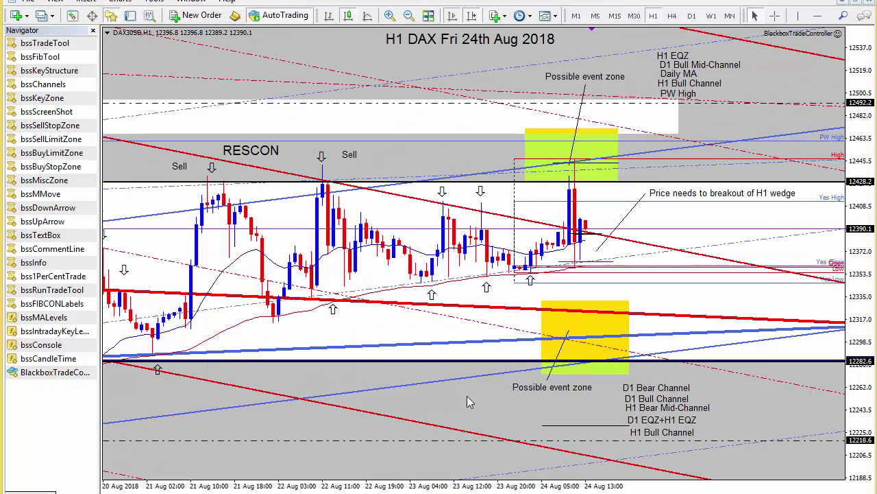